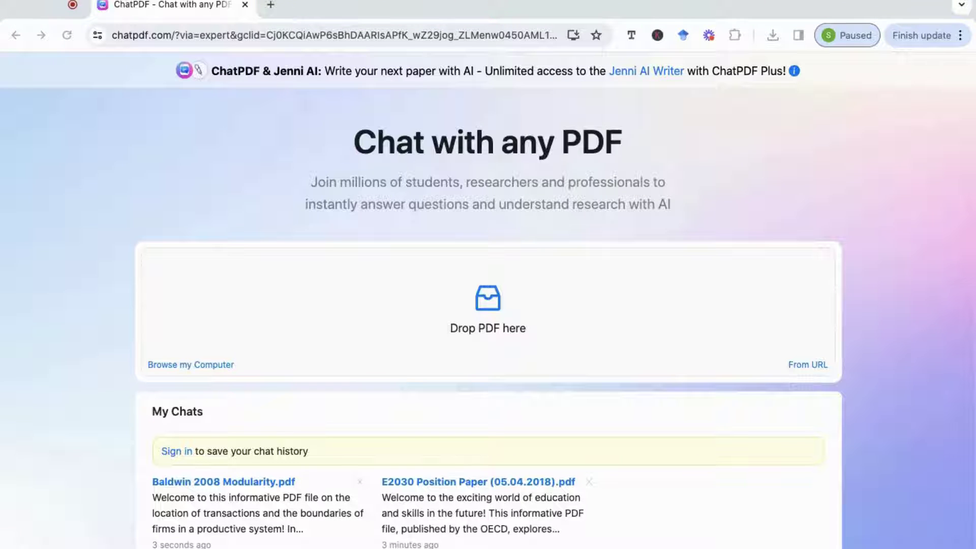
Upload the Predicting_the_Entrepreneurial_Success PDF and widen its document view beside the chat
key(Return)
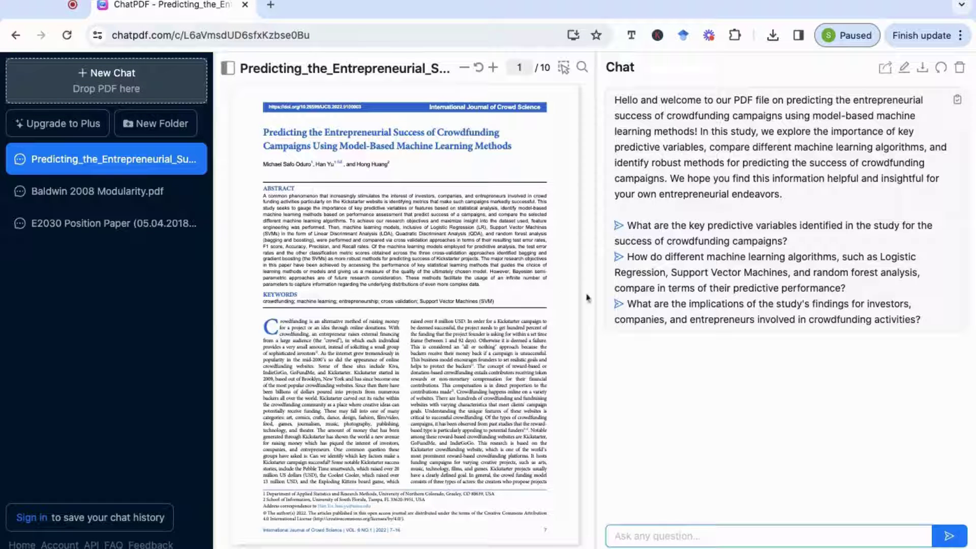
drag(596, 297, 705, 129)
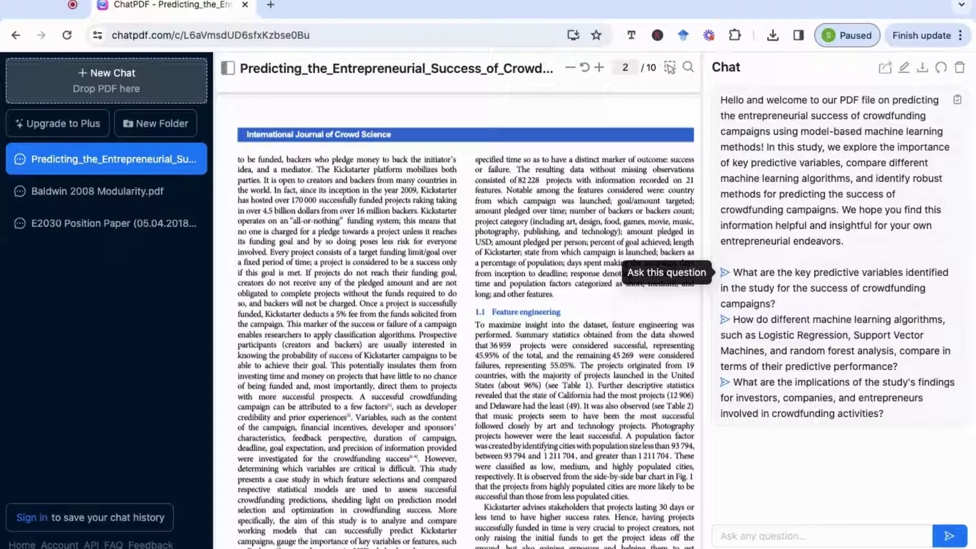
Ask the suggested question about the study's key predictive variables and follow the answer's page 5 reference
click(724, 272)
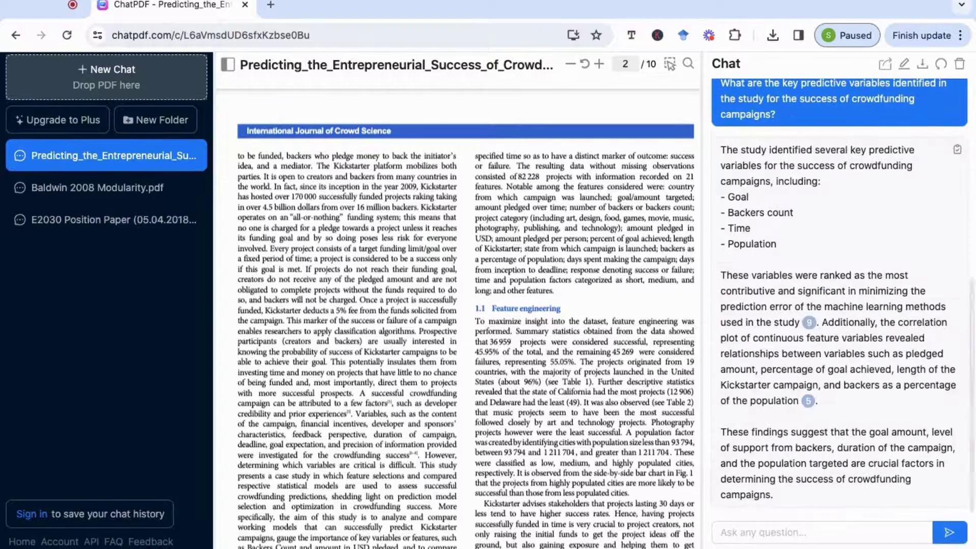
scroll(772, 266, up, 2)
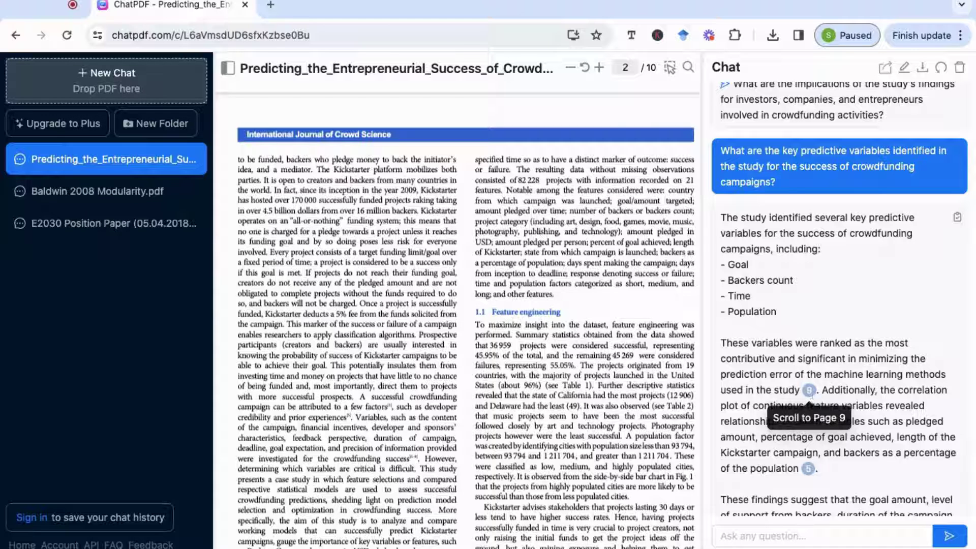
click(808, 469)
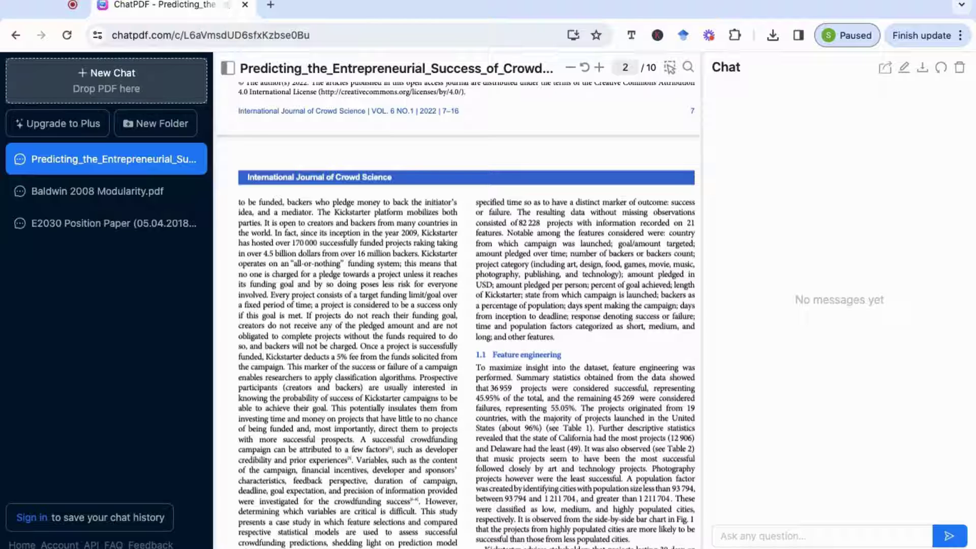
Ask the chat "What are the results of this study?"
click(758, 536)
text(W)
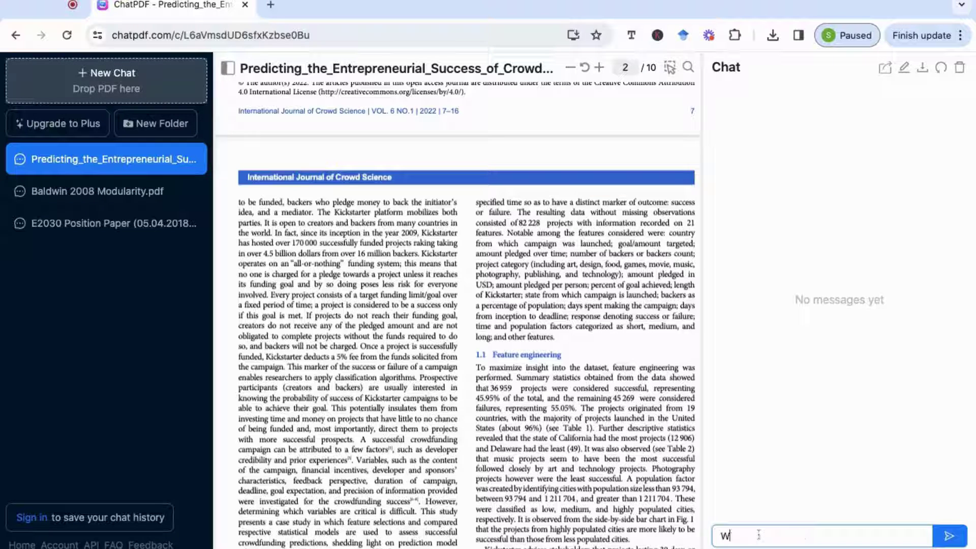
text(hat are the results of this stu)
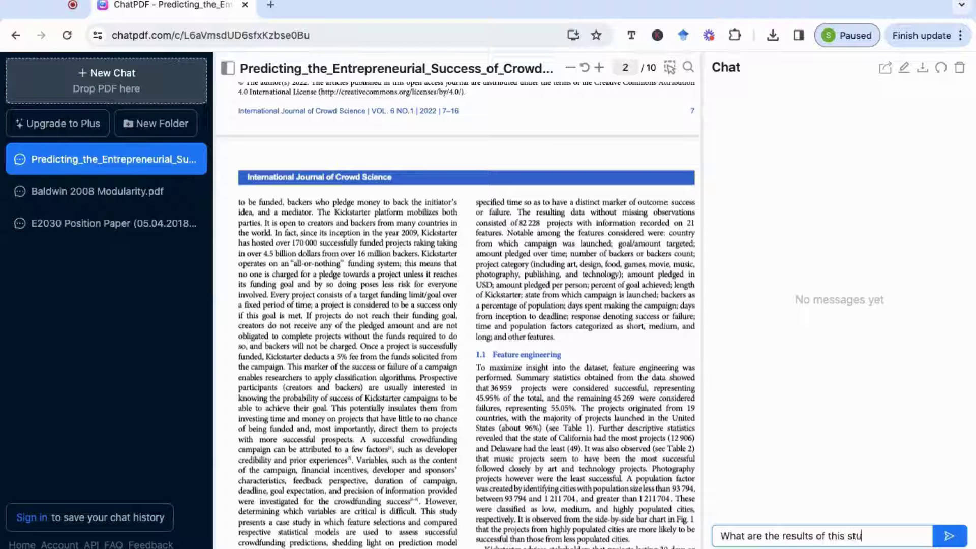
text(dy?)
key(Return)
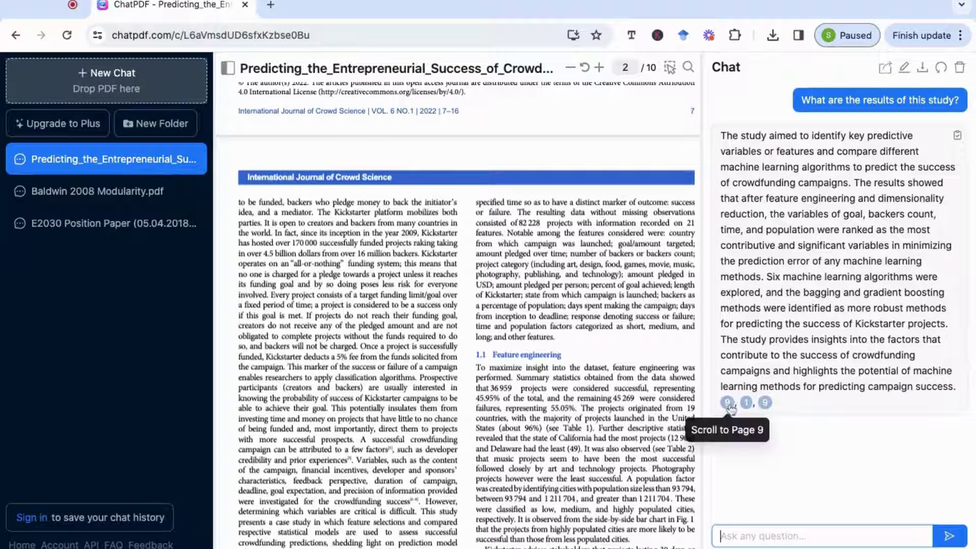
Follow the answer's first page 9 reference and review the Results section and Table 3 in the PDF
click(727, 404)
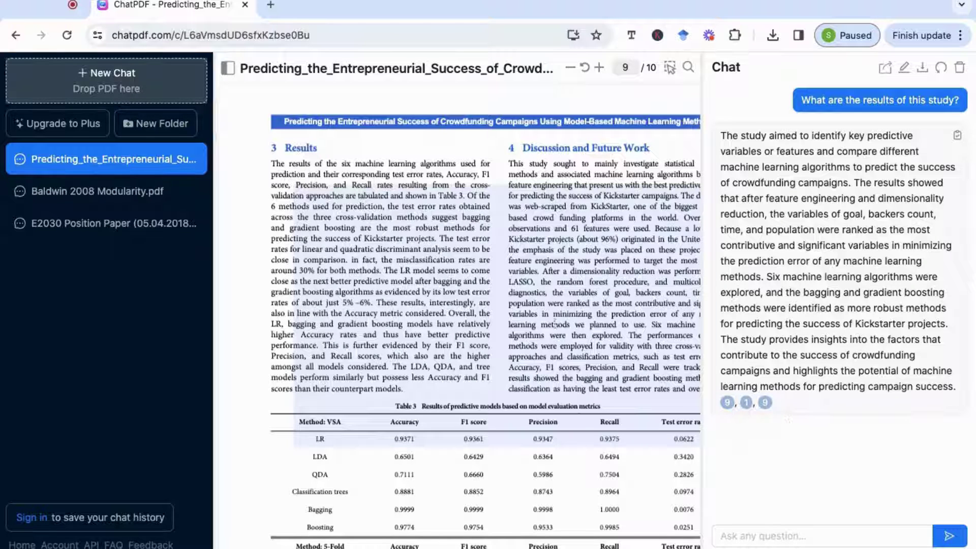
scroll(528, 288, down, 3)
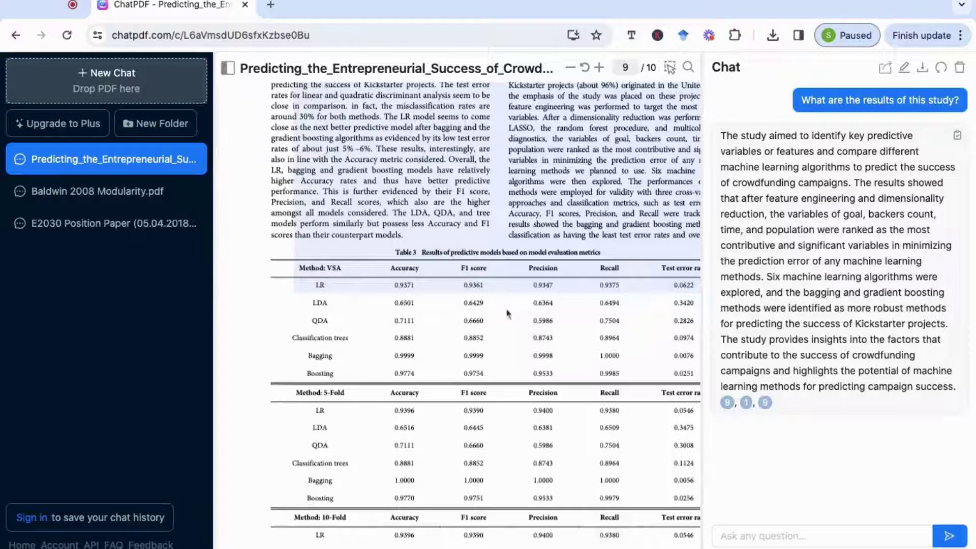
scroll(542, 312, down, 2)
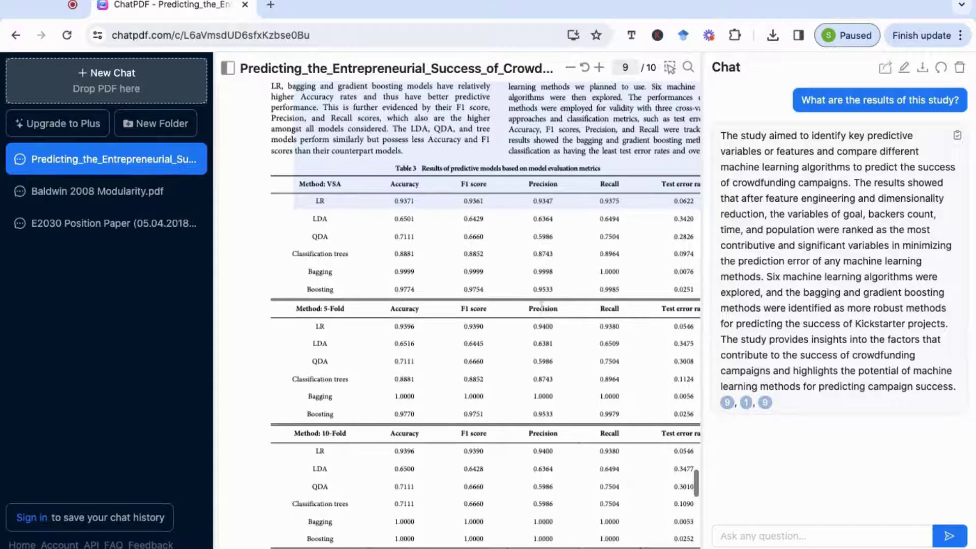
scroll(503, 329, down, 10)
Send an area selection of the Fig. 1 bar chart on page 3 to the chat and read its explanation
scroll(503, 330, up, 15)
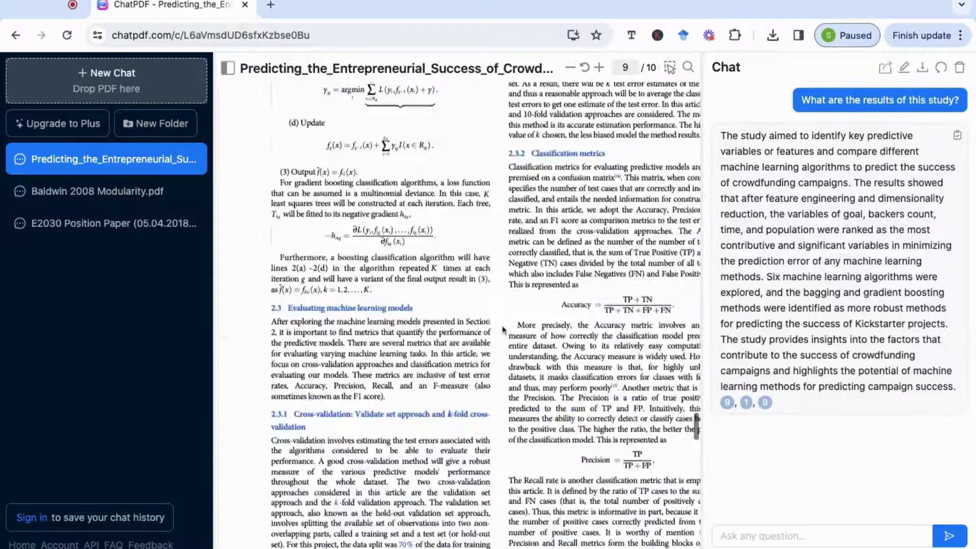
scroll(503, 329, up, 20)
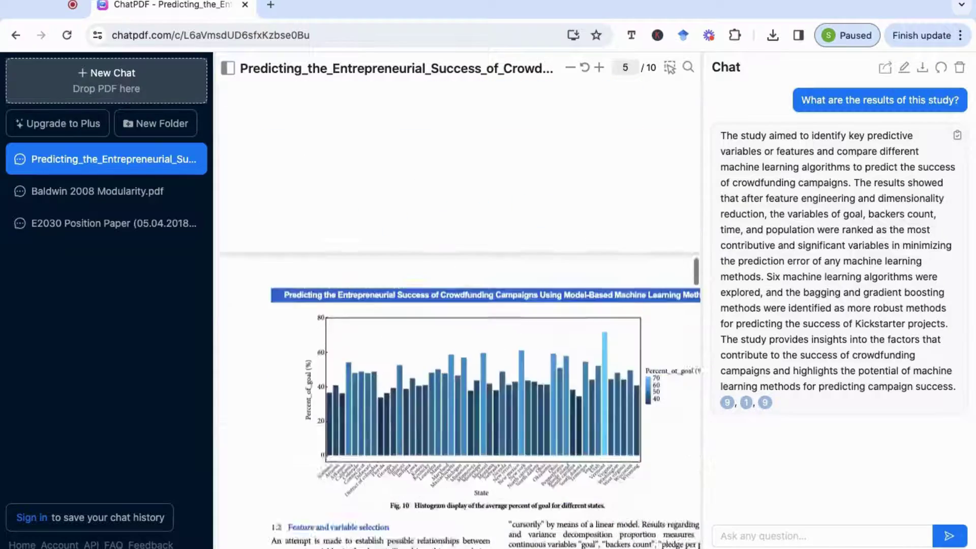
scroll(503, 329, up, 12)
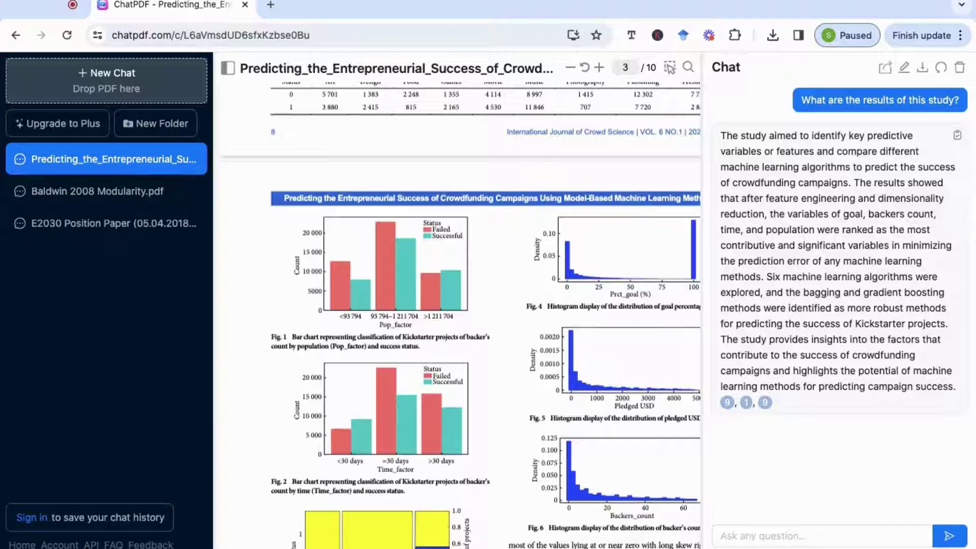
click(669, 68)
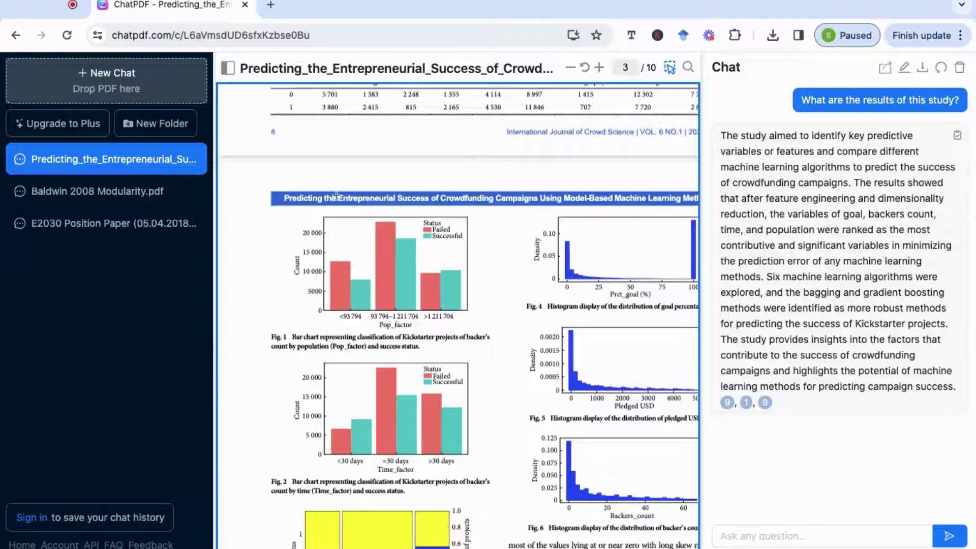
drag(268, 209, 488, 356)
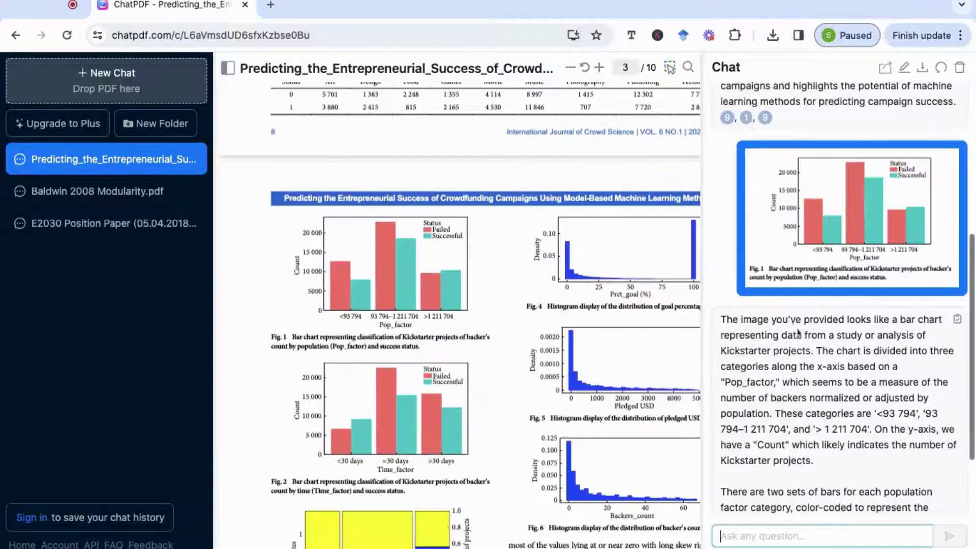
scroll(796, 331, down, 4)
scroll(787, 303, up, 2)
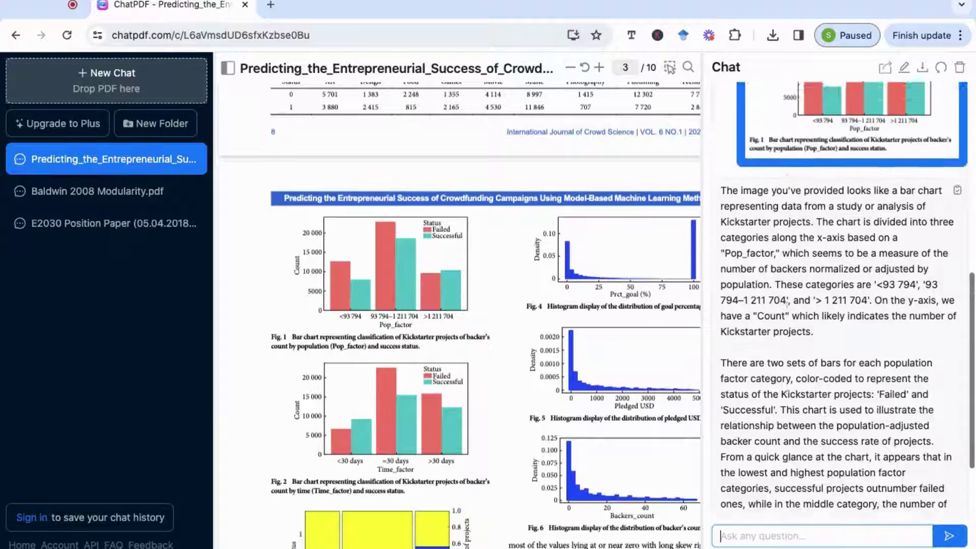
scroll(787, 303, up, 2)
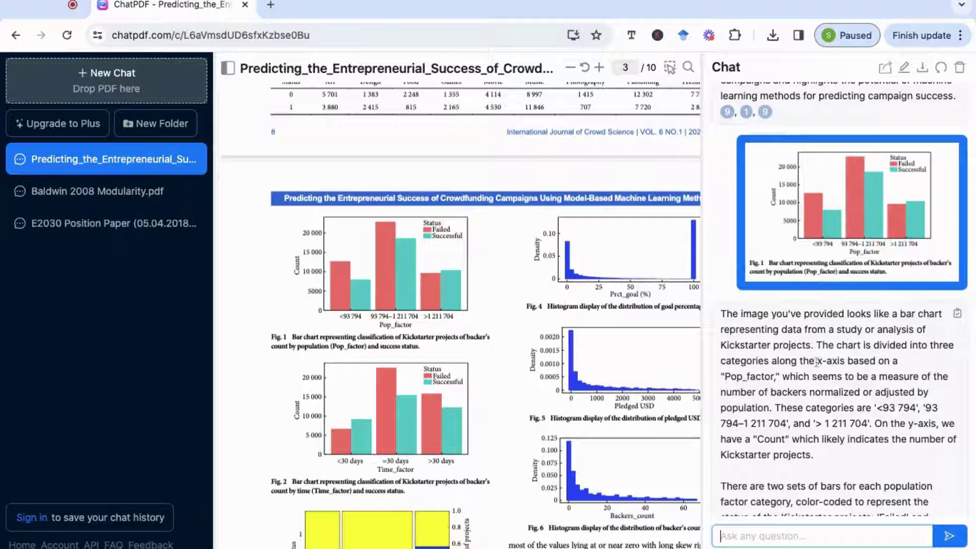
scroll(810, 395, down, 2)
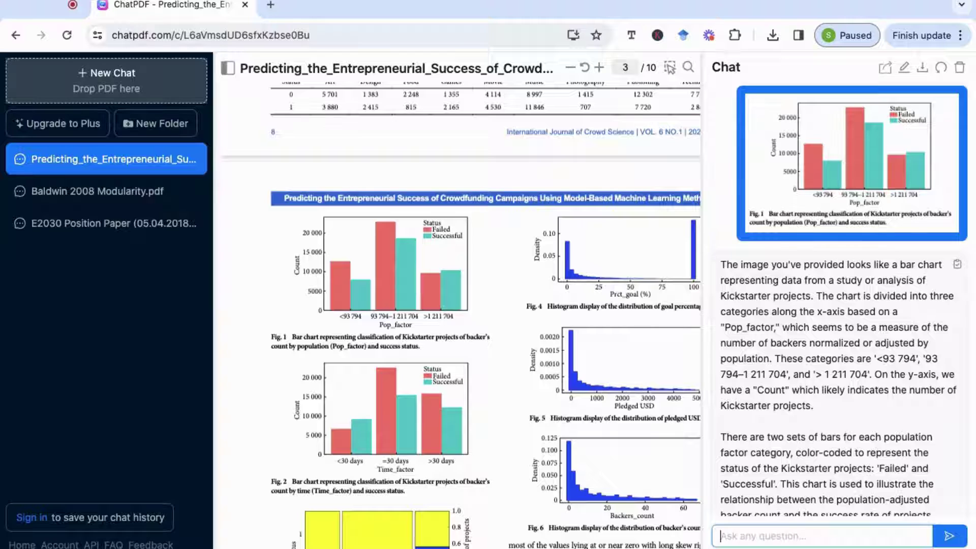
scroll(899, 160, down, 1)
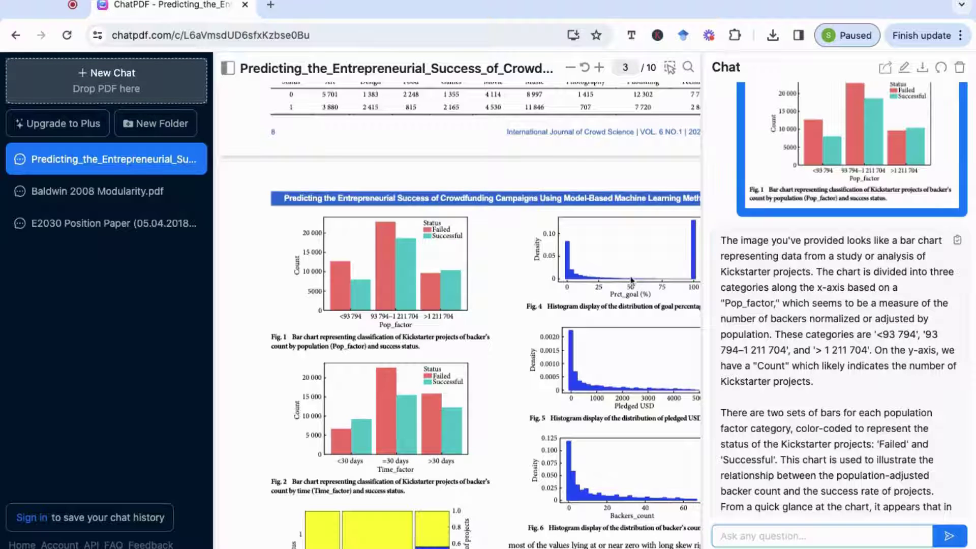
Send an area selection of the LR model equations on page 6 to the chat and read their explanation
scroll(631, 280, down, 15)
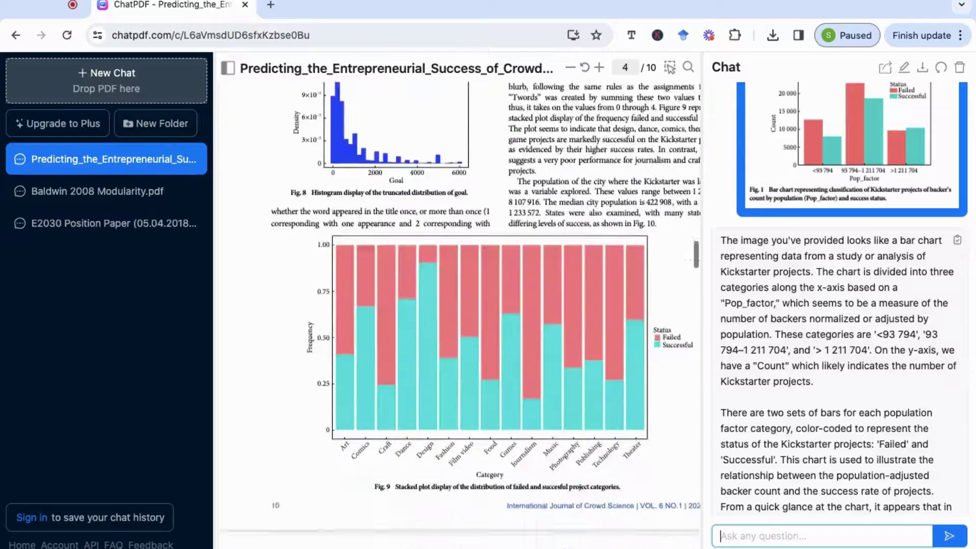
scroll(486, 315, down, 15)
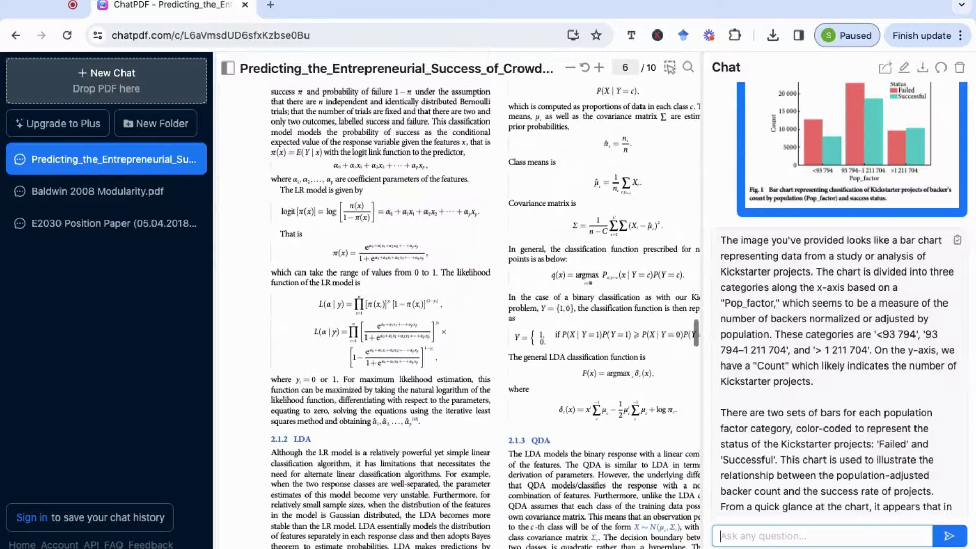
scroll(466, 264, up, 2)
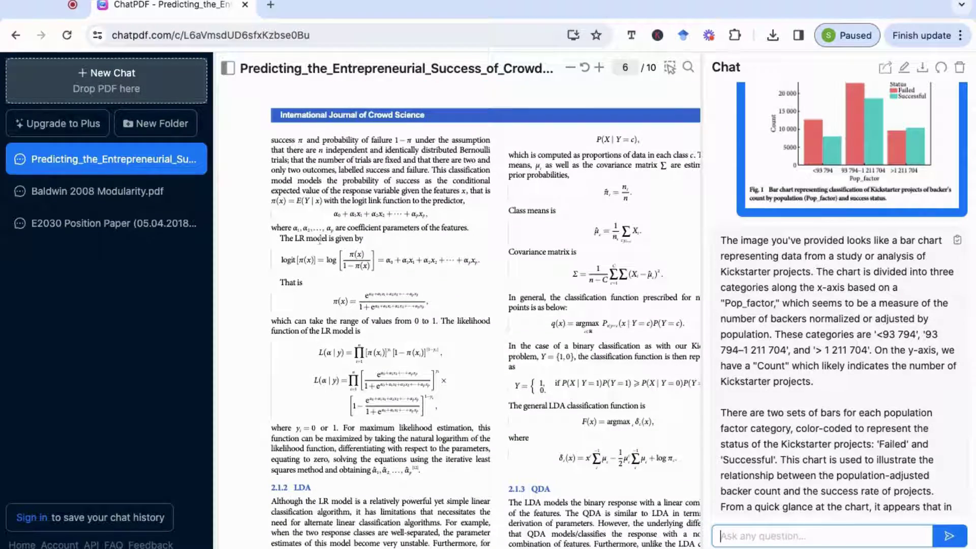
click(274, 240)
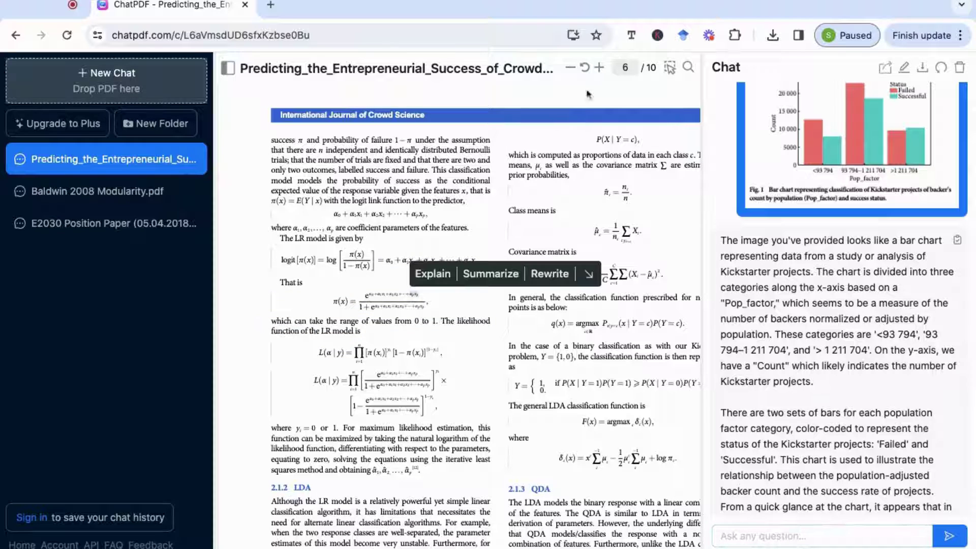
click(669, 70)
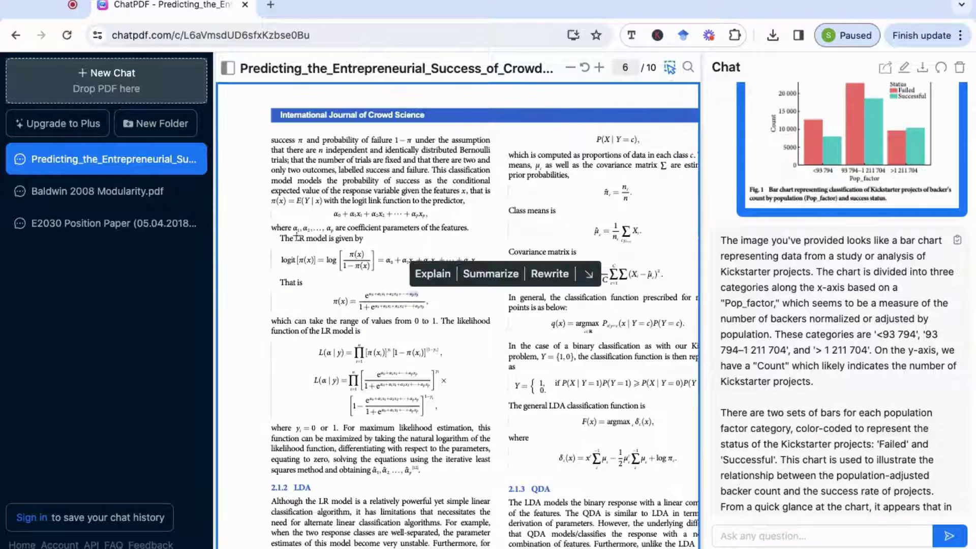
drag(267, 231, 503, 424)
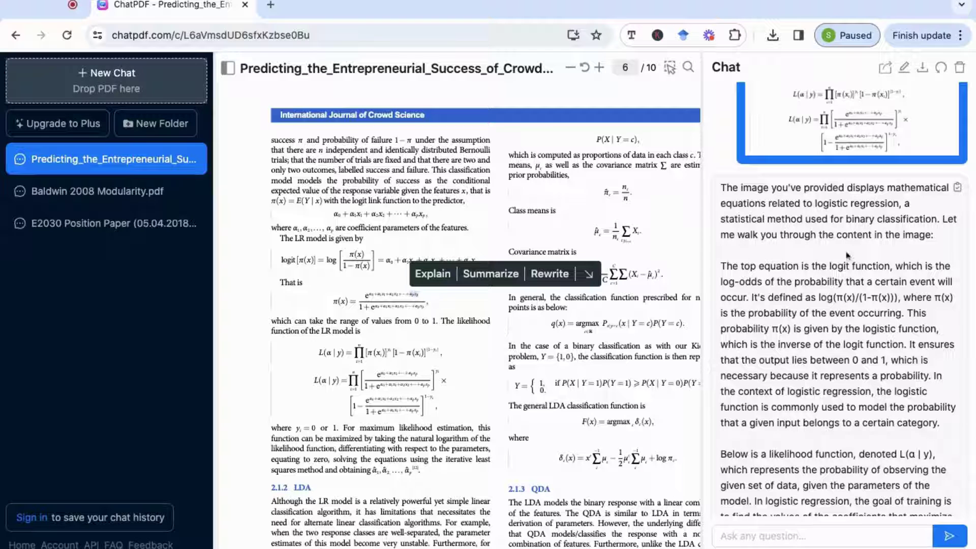
scroll(877, 282, down, 2)
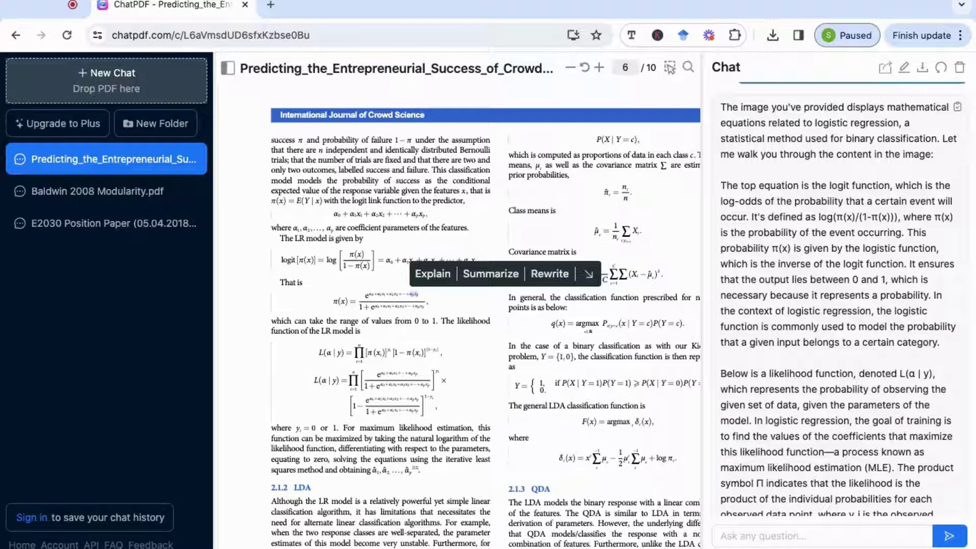
scroll(838, 305, down, 3)
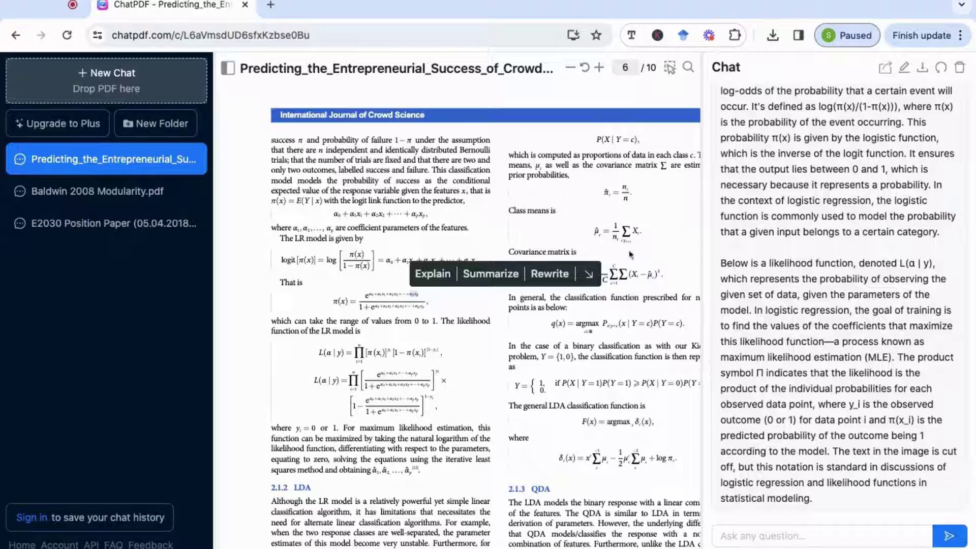
Send an area selection covering Tables 1 and 2 on page 2 to the chat for explanation
scroll(631, 254, up, 15)
scroll(459, 315, up, 15)
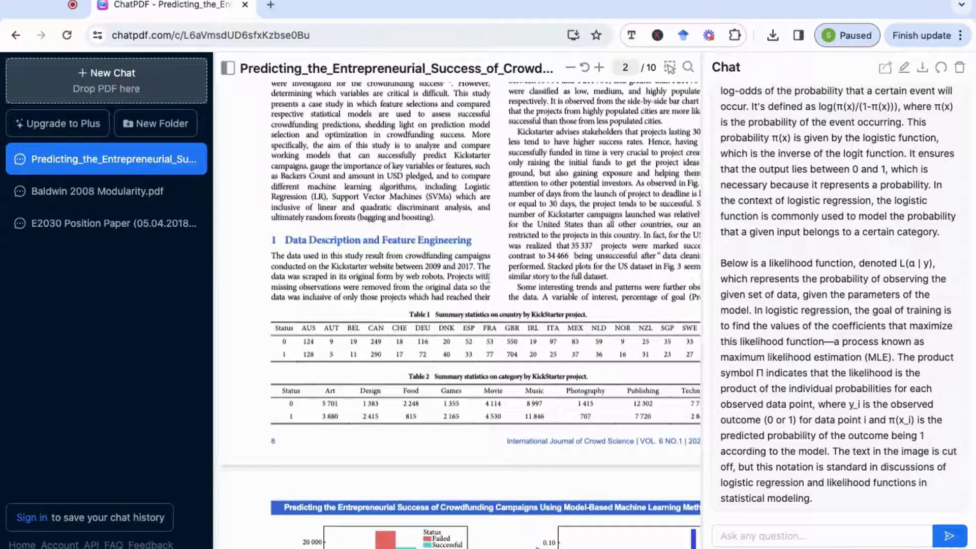
click(670, 68)
drag(254, 302, 700, 456)
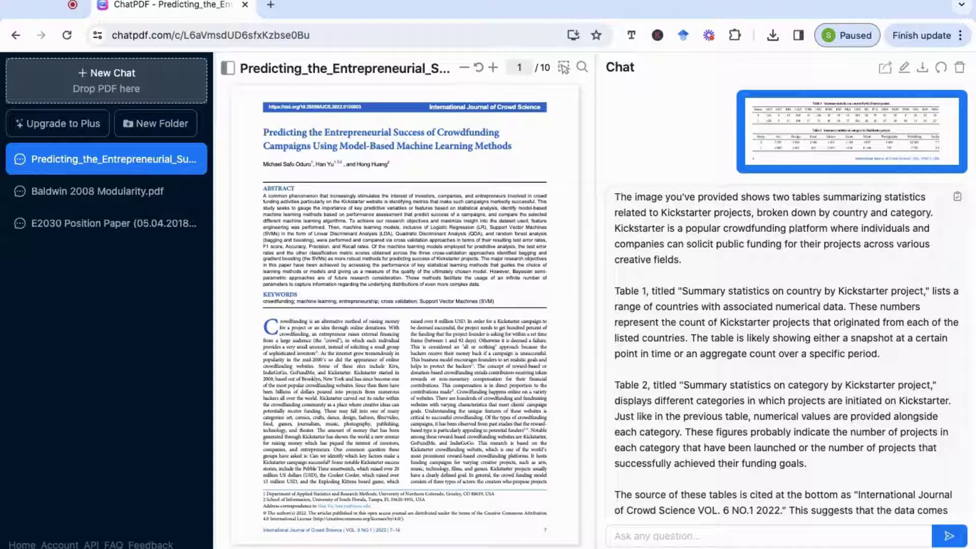
Create a folder named "crowdfunding success" and open it
click(168, 131)
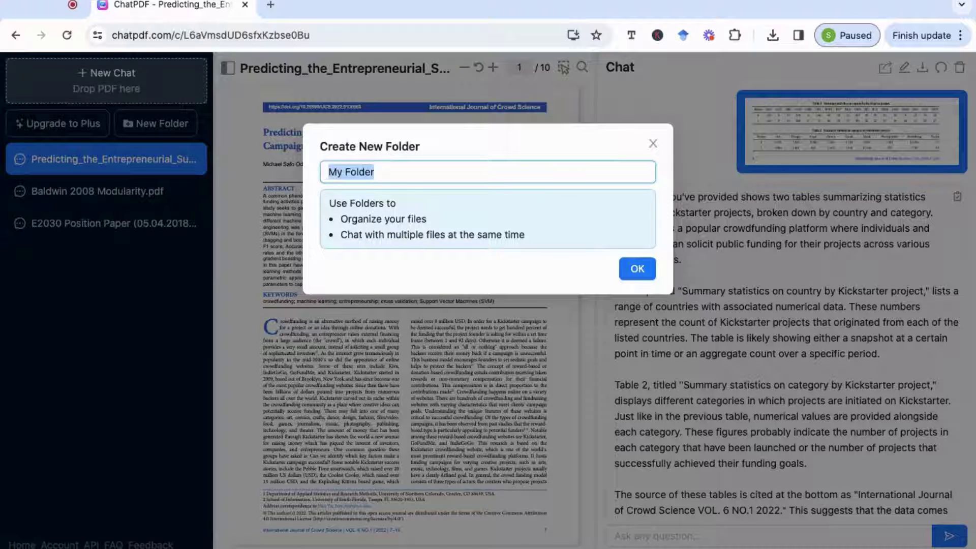
text(crowdfu)
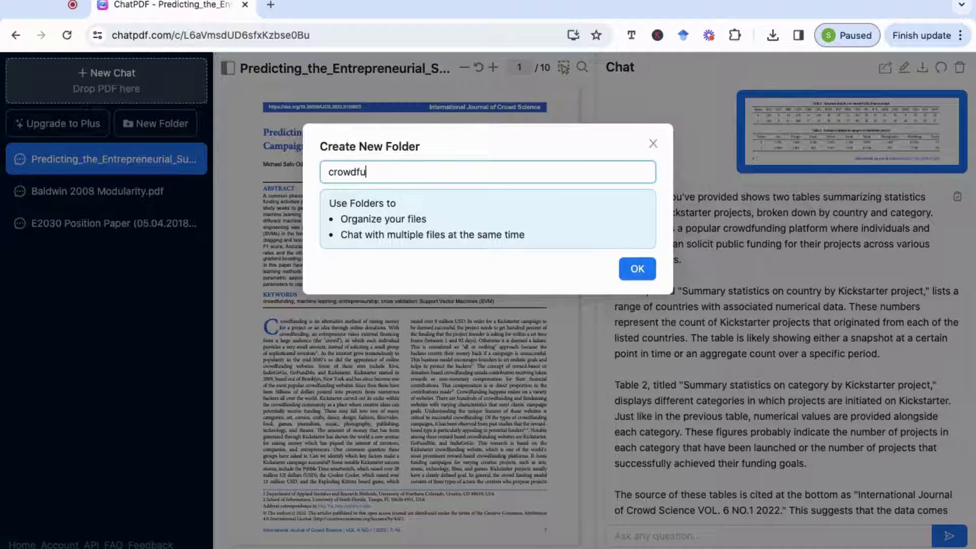
text(nding success)
click(636, 269)
click(105, 159)
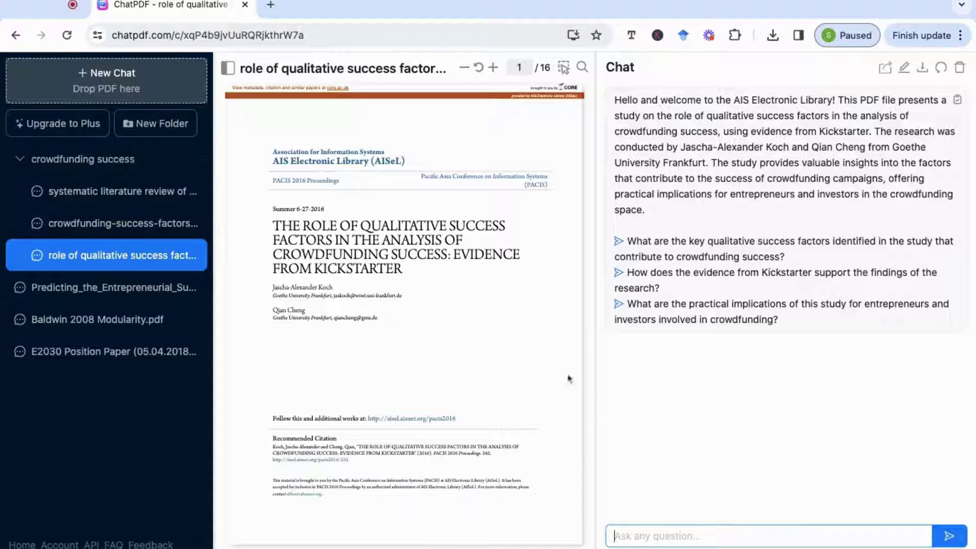
Ask the "crowdfunding success" folder chat "compare the different pdf and provide me with a list of success factors from all three" and read the answer
click(116, 171)
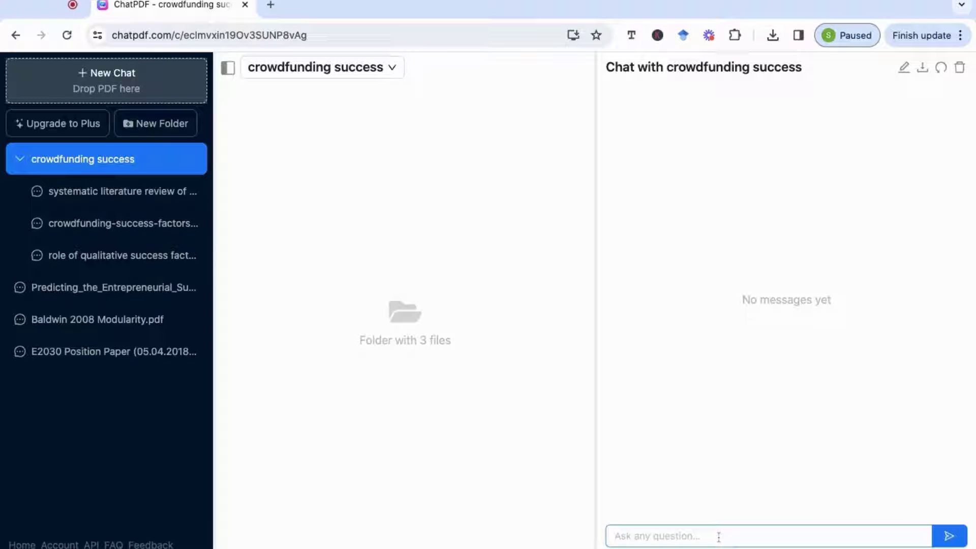
text(com)
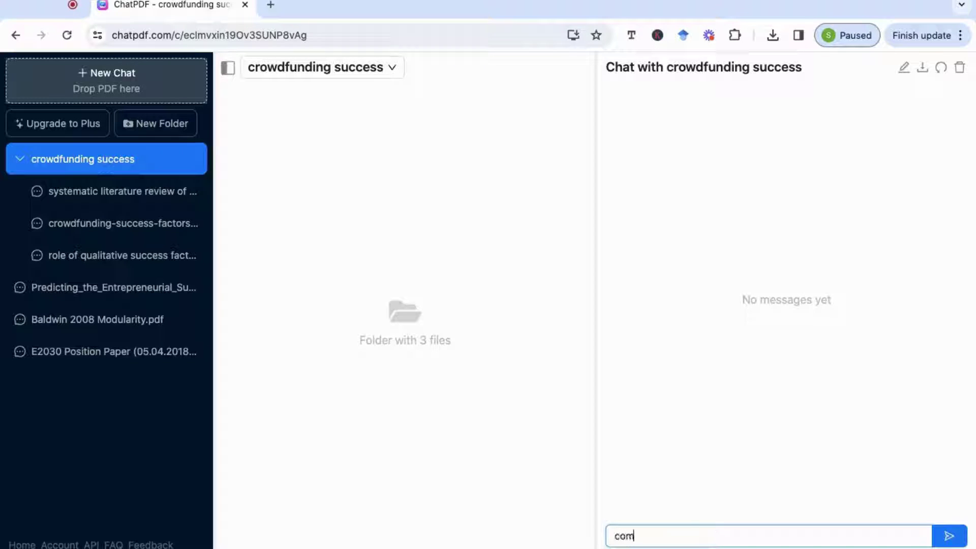
text(pare the different)
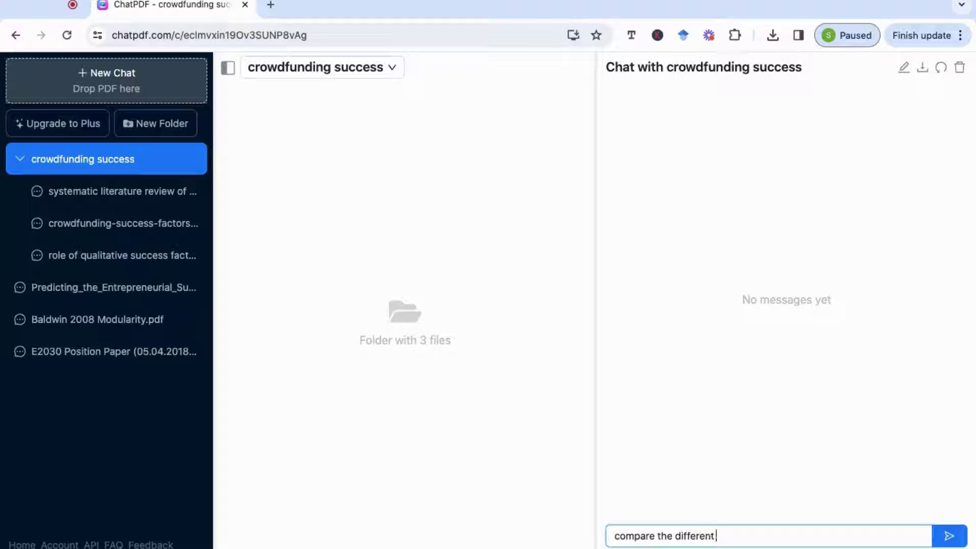
text( pdf sa)
key(BackSpace)
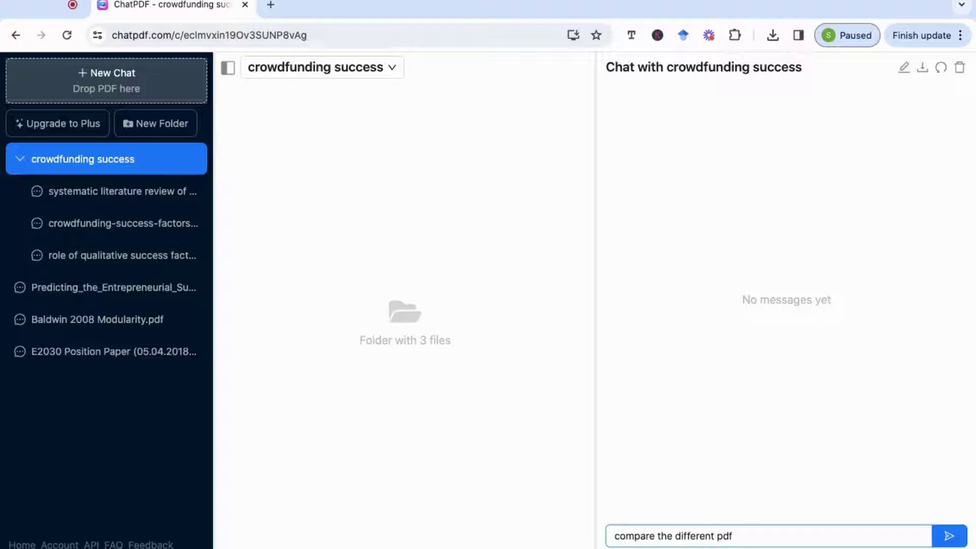
text(and provid)
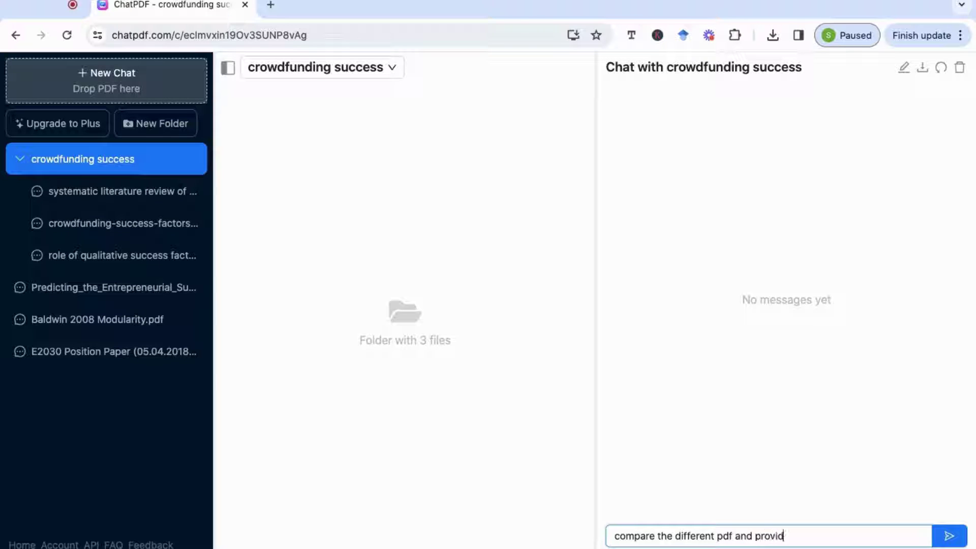
text(e me with a list of succ)
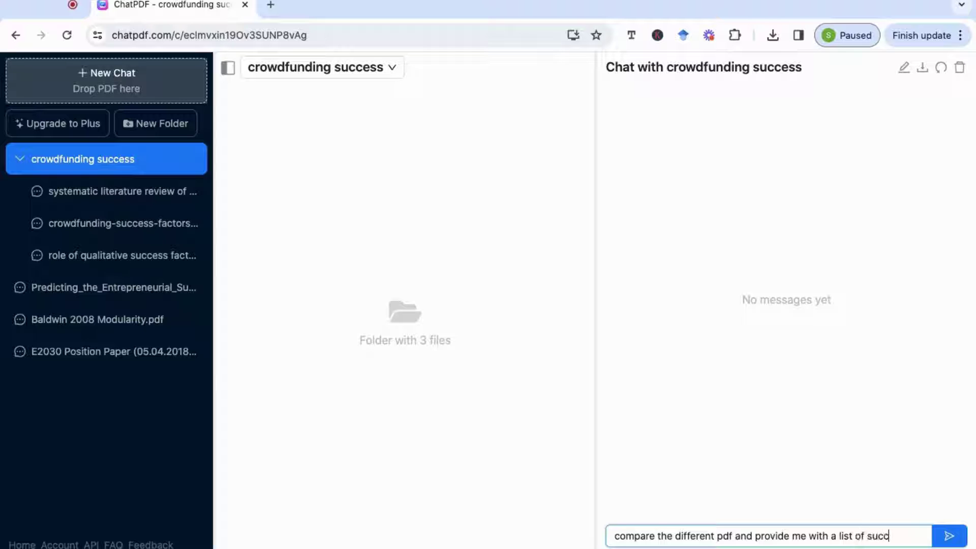
text(ess facto)
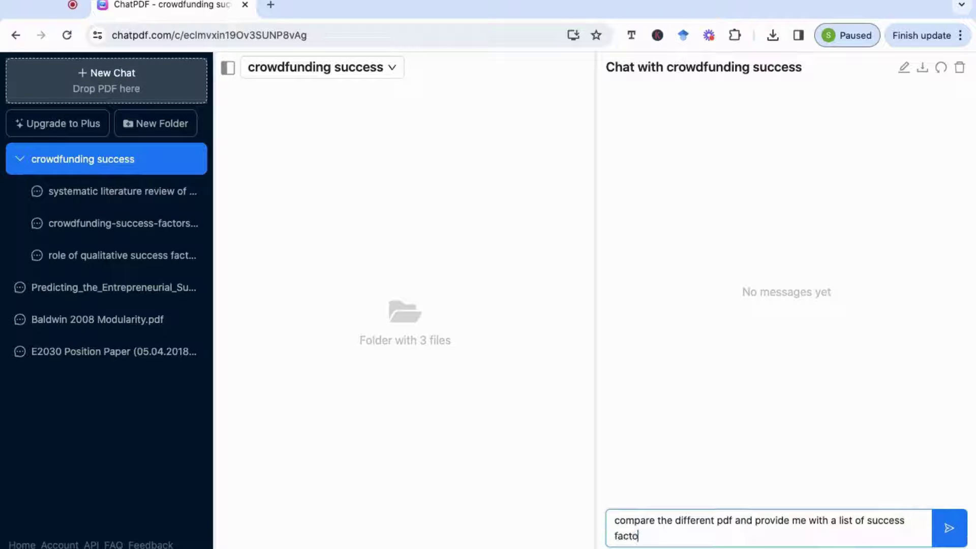
text(rs from all three)
key(Return)
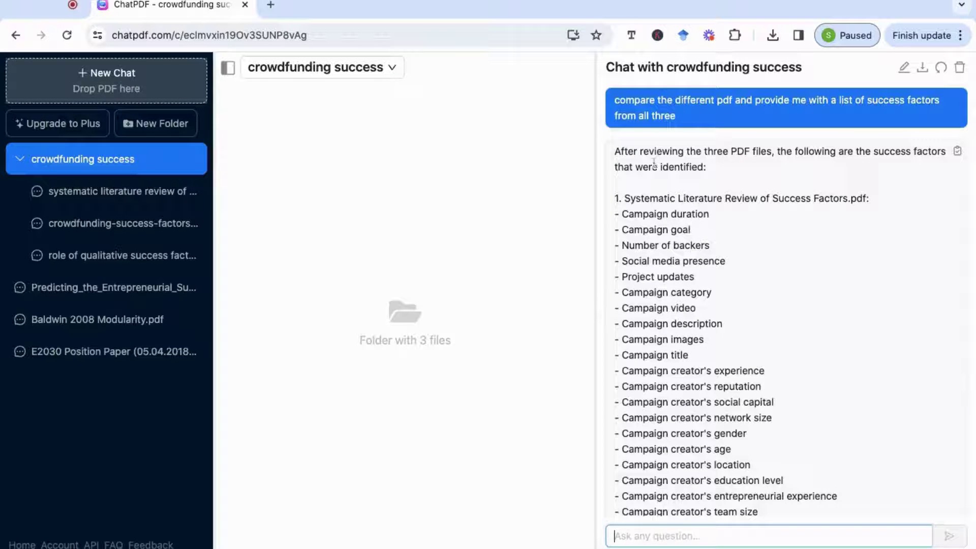
scroll(769, 168, down, 2)
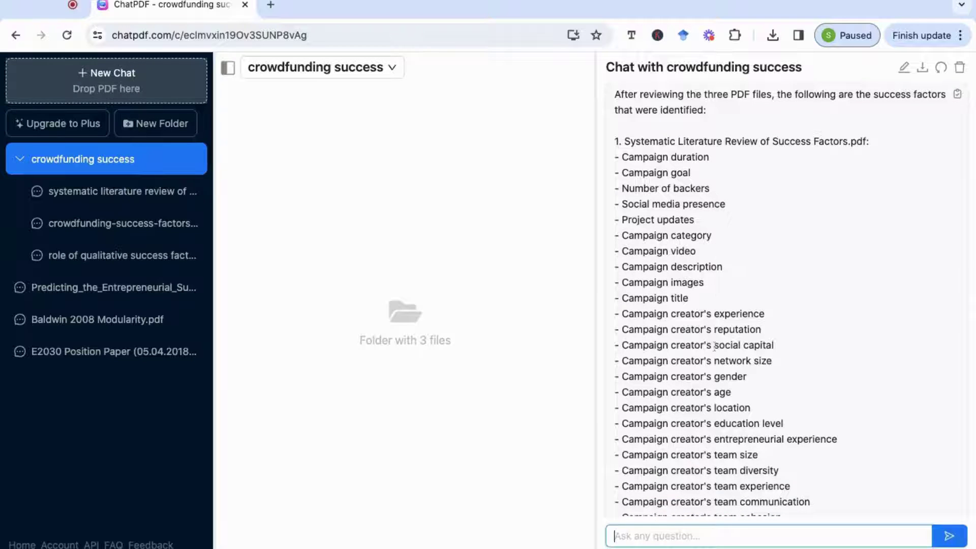
scroll(714, 346, down, 6)
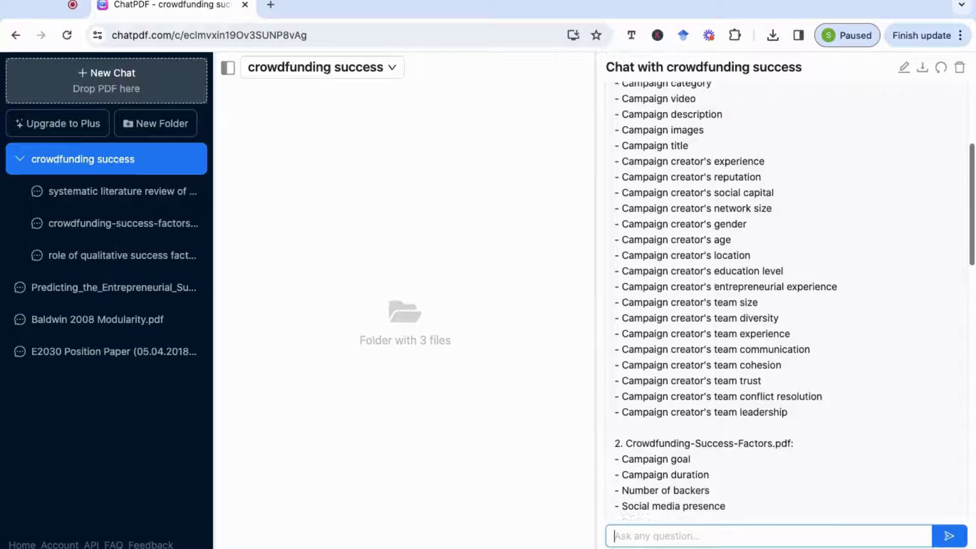
scroll(788, 305, up, 6)
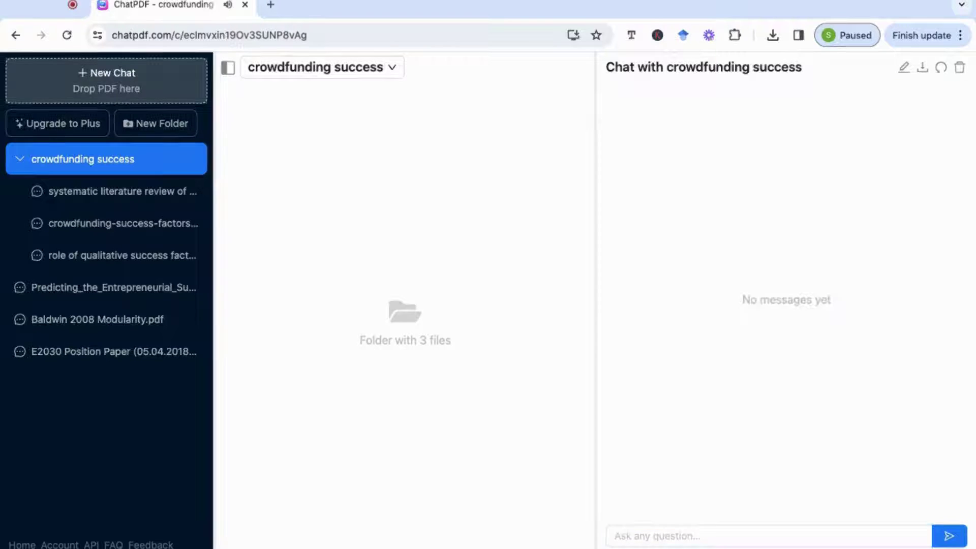
Ask the folder chat to "compare and contrast the findings from all three papers" and read the whole answer
click(693, 533)
text(compa)
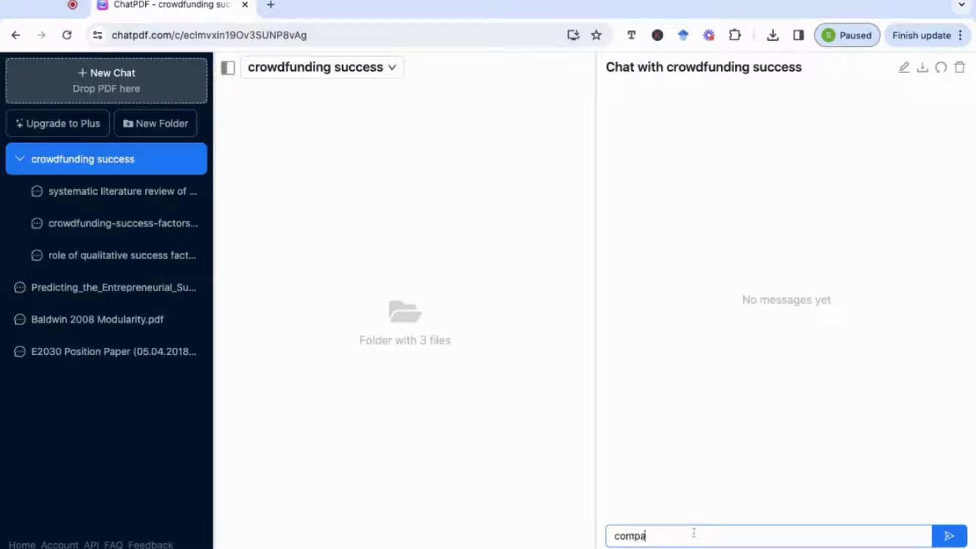
text(re and contrast the findi)
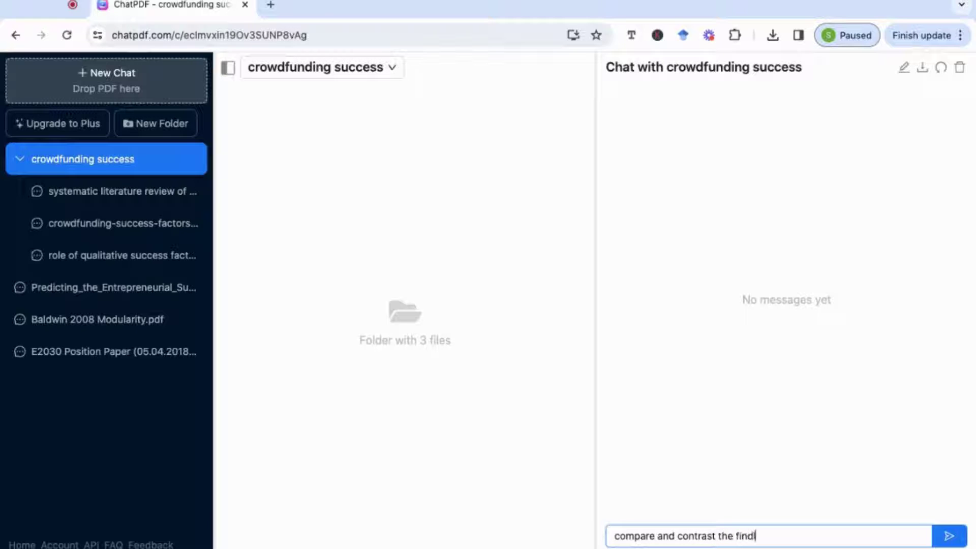
text(ngs from al)
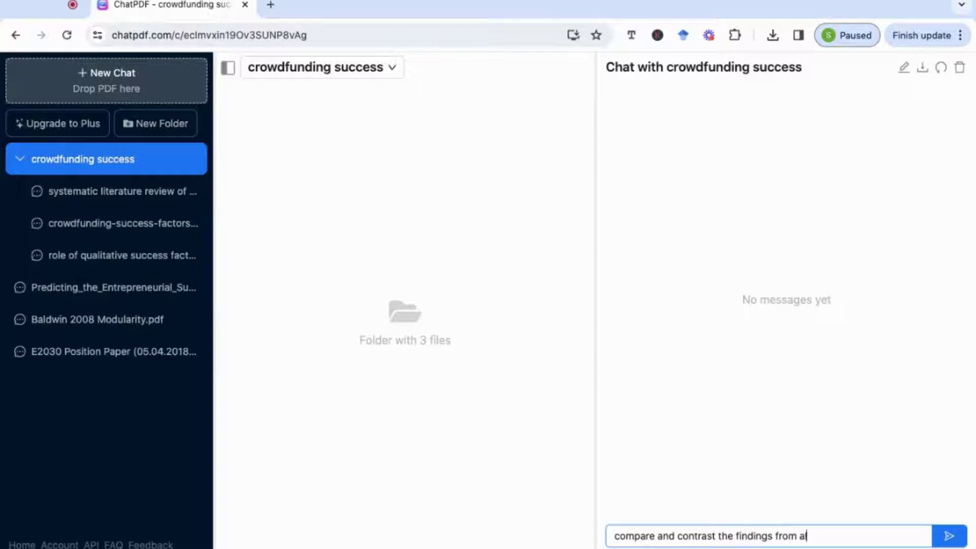
text(l three papers)
key(Return)
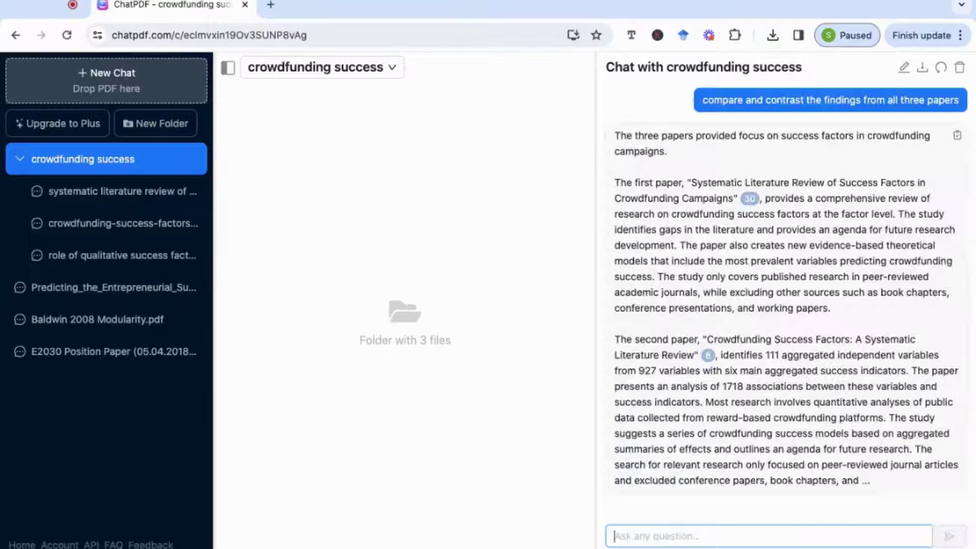
scroll(724, 342, down, 2)
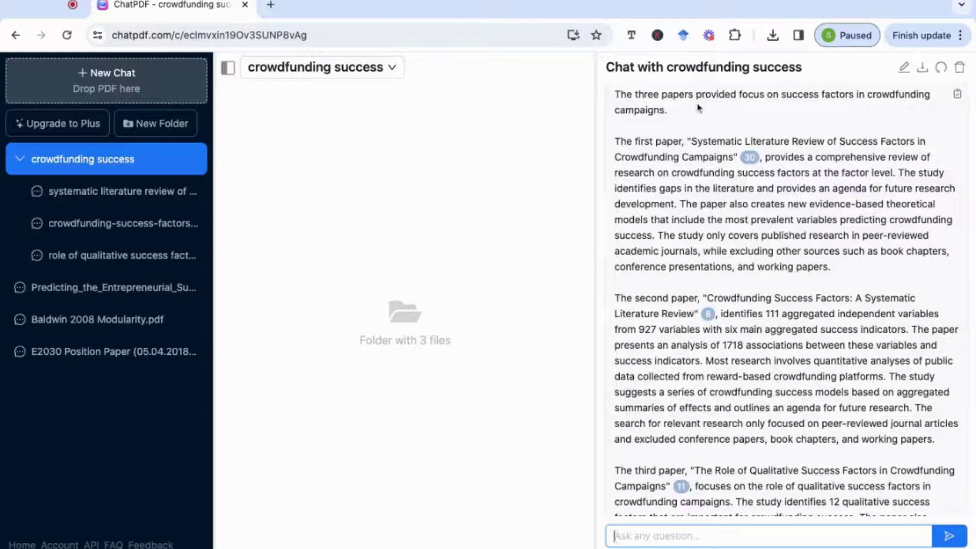
scroll(867, 114, down, 1)
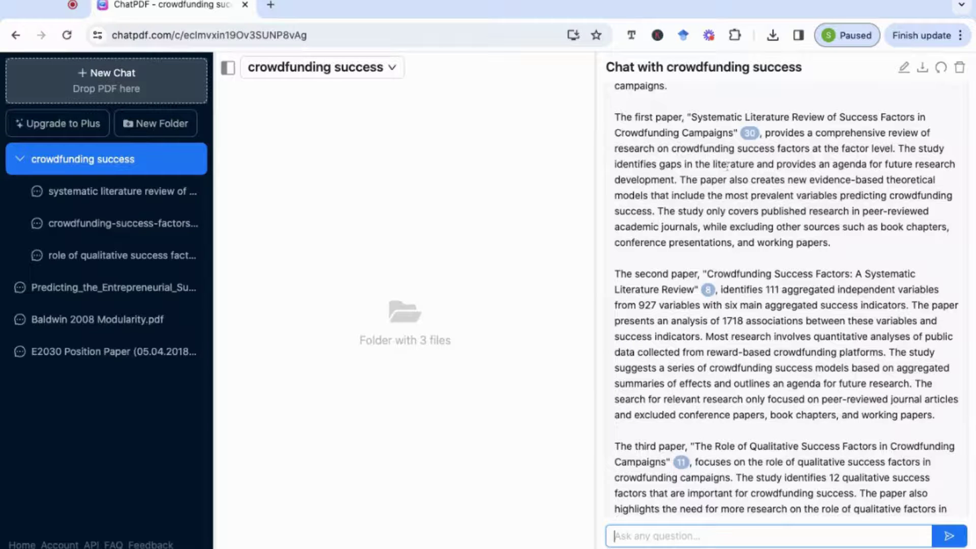
scroll(727, 166, down, 1)
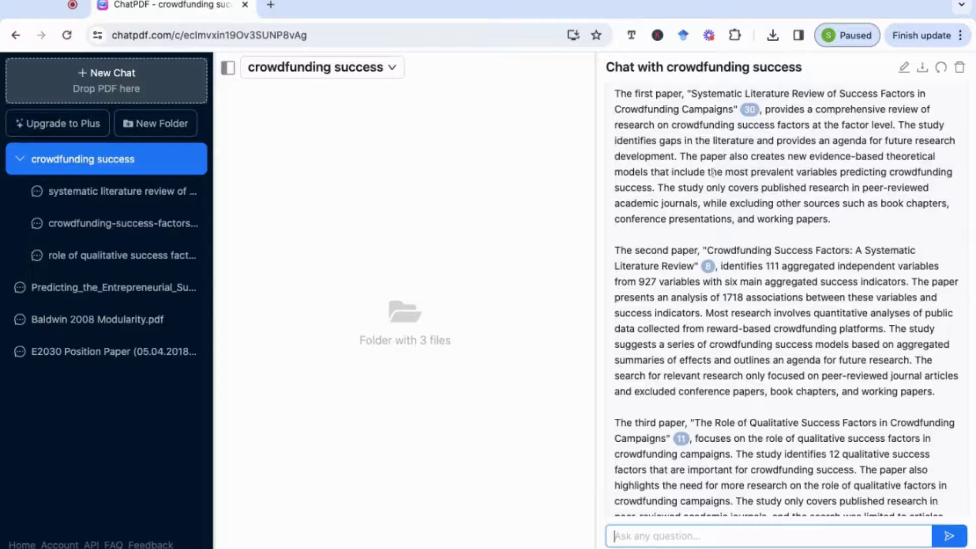
scroll(712, 173, down, 2)
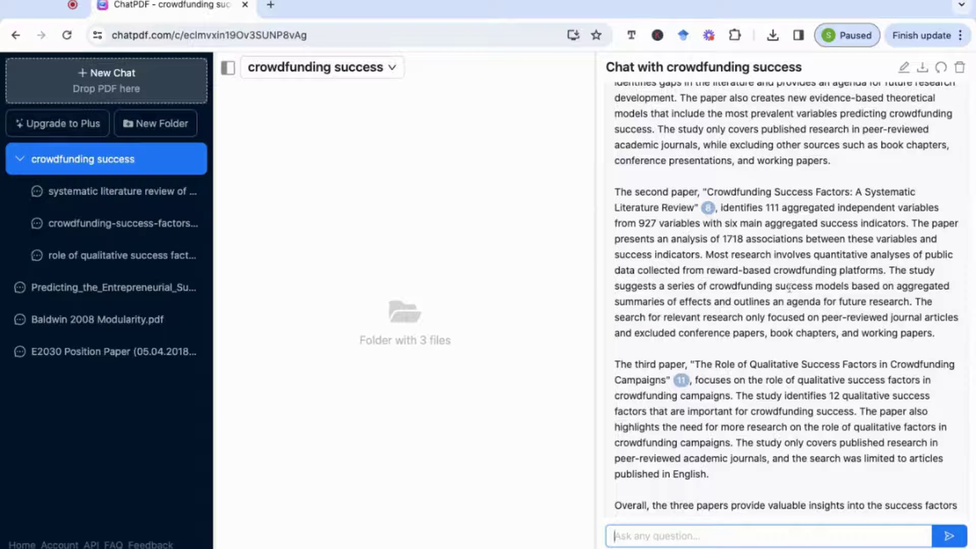
scroll(811, 463, down, 3)
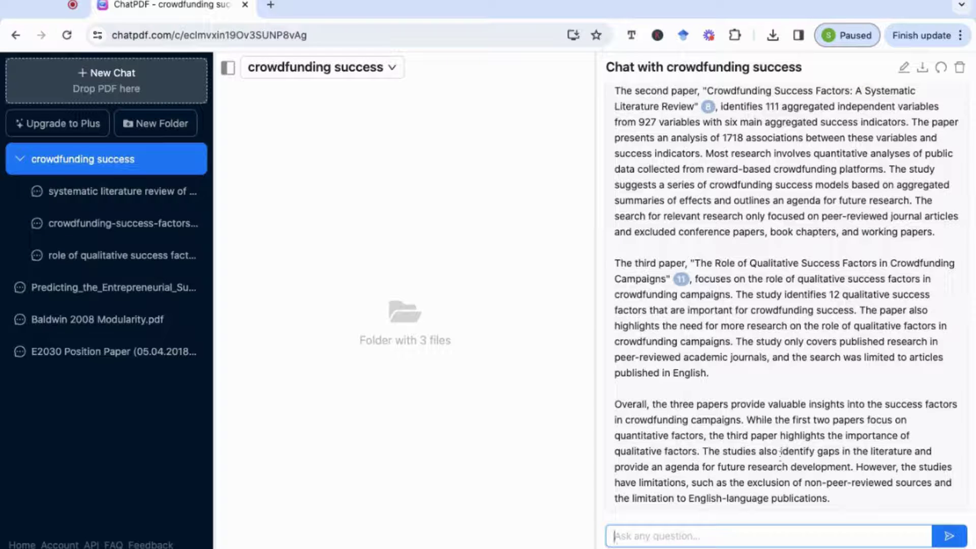
scroll(704, 452, up, 5)
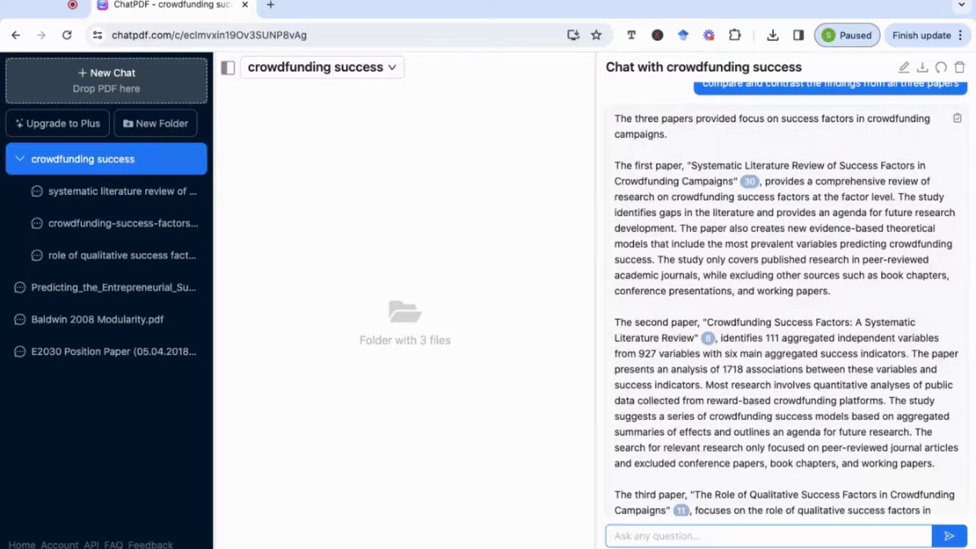